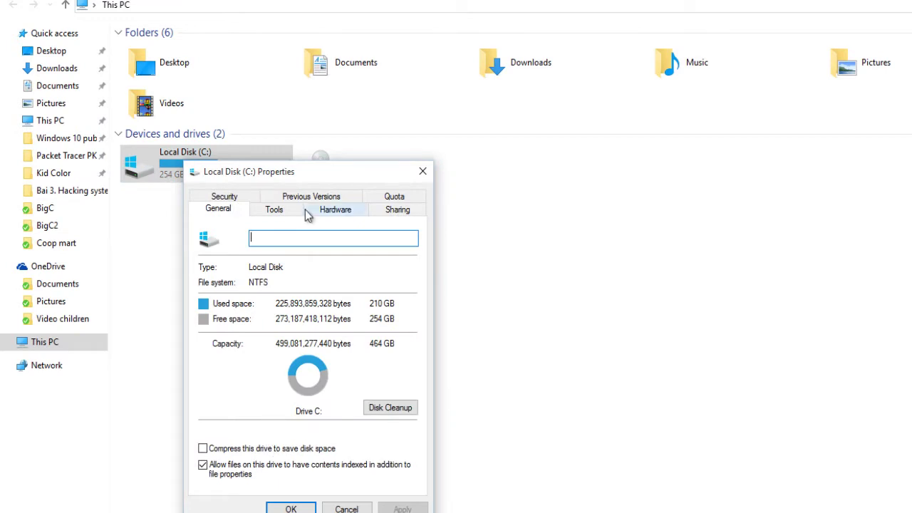
Start Disk Cleanup for Local Disk (C:) from its properties and review the list of files to delete.
drag(324, 168, 554, 5)
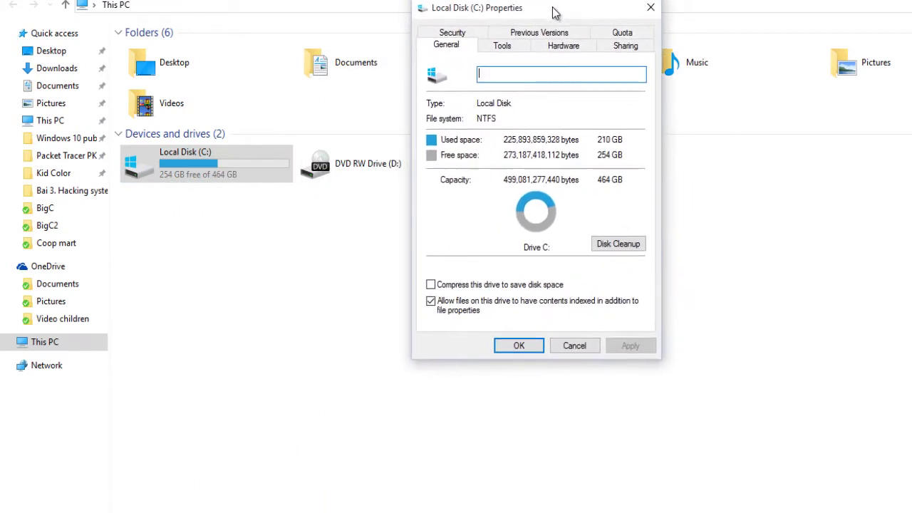
click(618, 245)
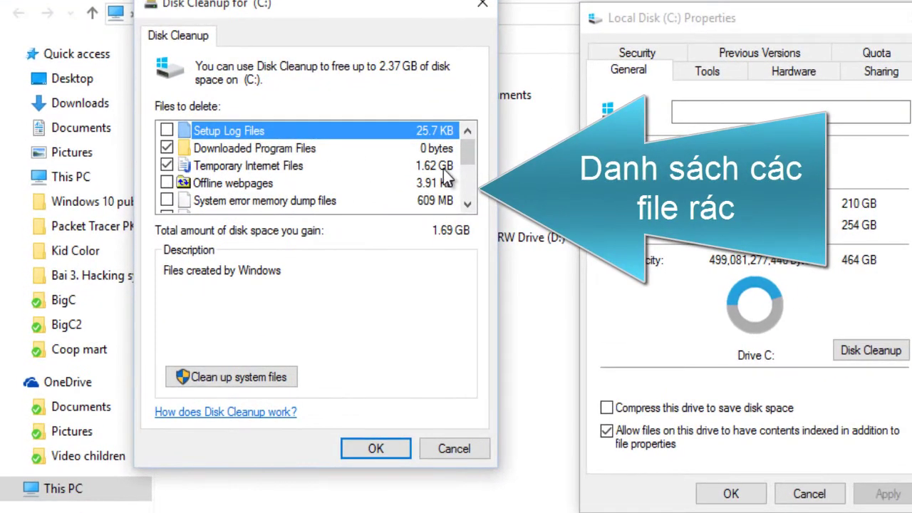
mouse_move(464, 151)
mouse_down()
mouse_move(469, 187)
mouse_move(469, 134)
mouse_up()
click(369, 134)
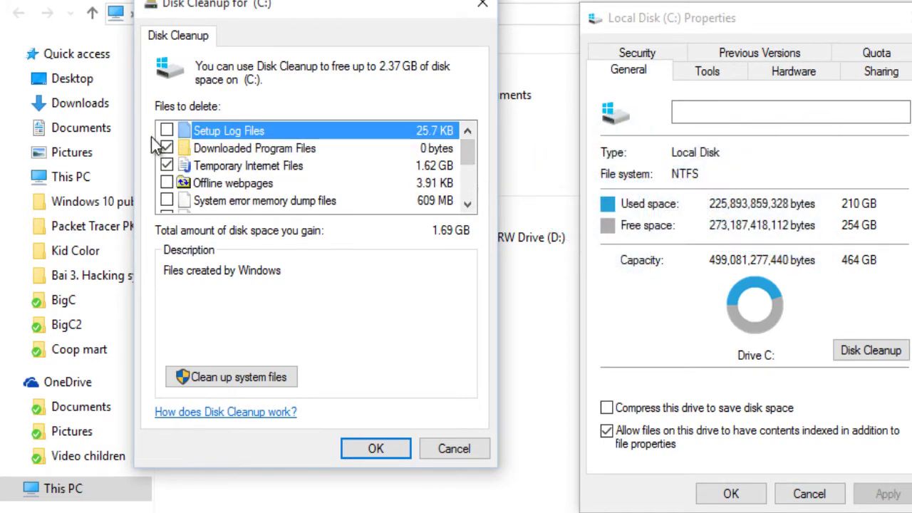
Mark all remaining file categories for deletion, including Setup Log Files, Offline webpages, error dump and reporting files, Recycle Bin, Temporary files and User file history.
click(166, 130)
click(167, 183)
click(167, 200)
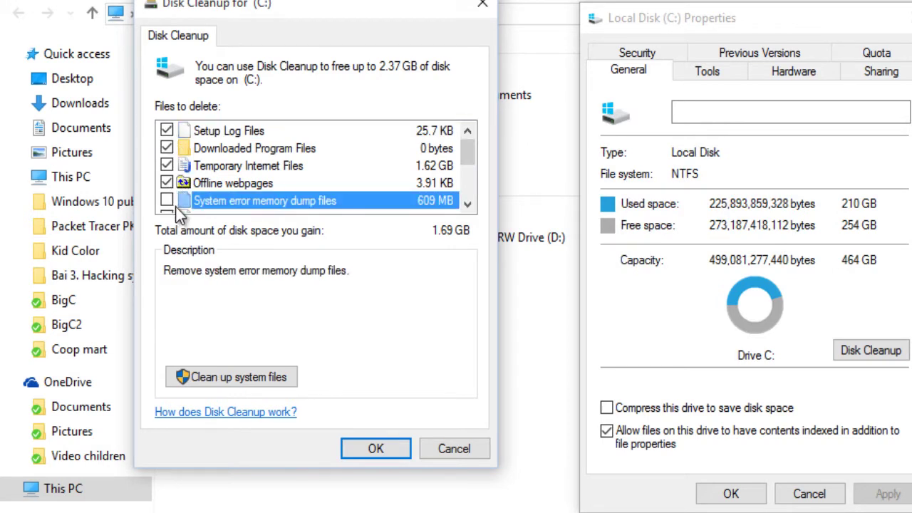
click(166, 200)
scroll(173, 191, down, 1)
click(167, 165)
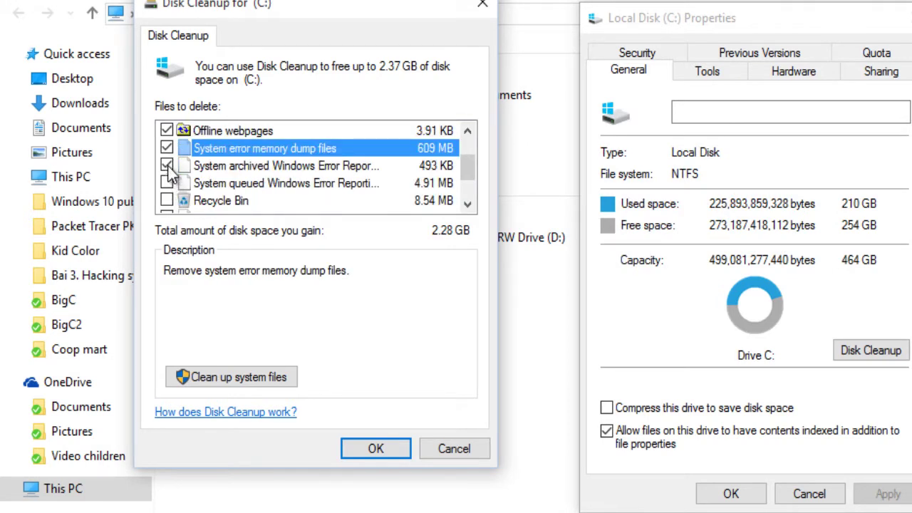
click(167, 183)
scroll(171, 206, down, 1)
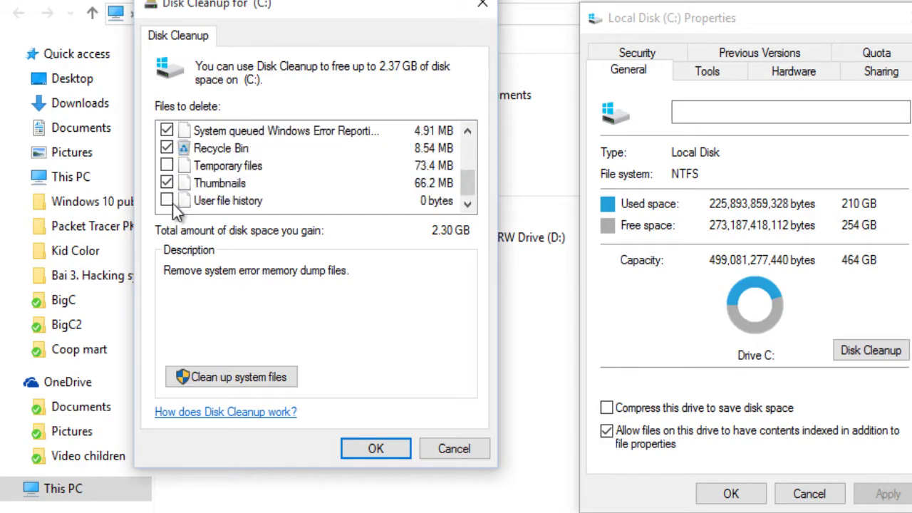
click(166, 165)
Run the cleanup, permanently deleting the marked files, and close the Local Disk (C:) properties.
click(403, 449)
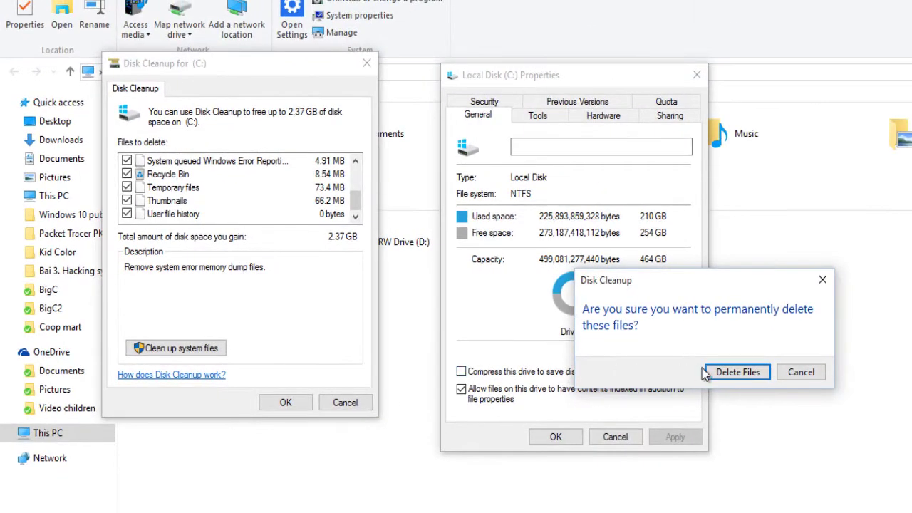
click(736, 372)
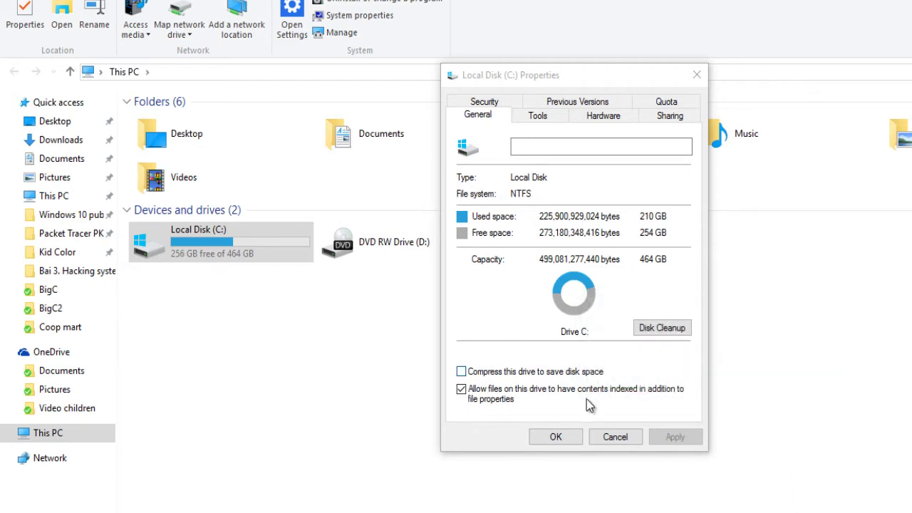
click(563, 438)
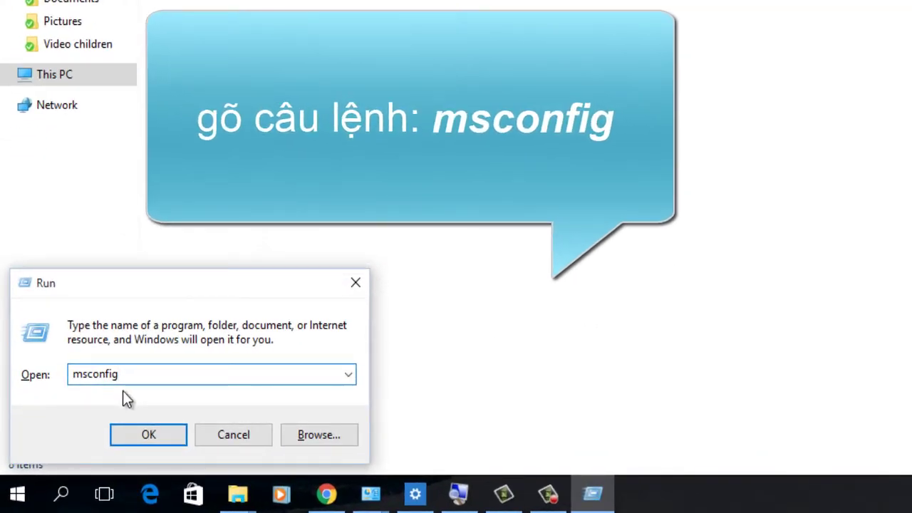
Launch System Configuration with the msconfig command and open Task Manager's list of startup items from it.
click(145, 427)
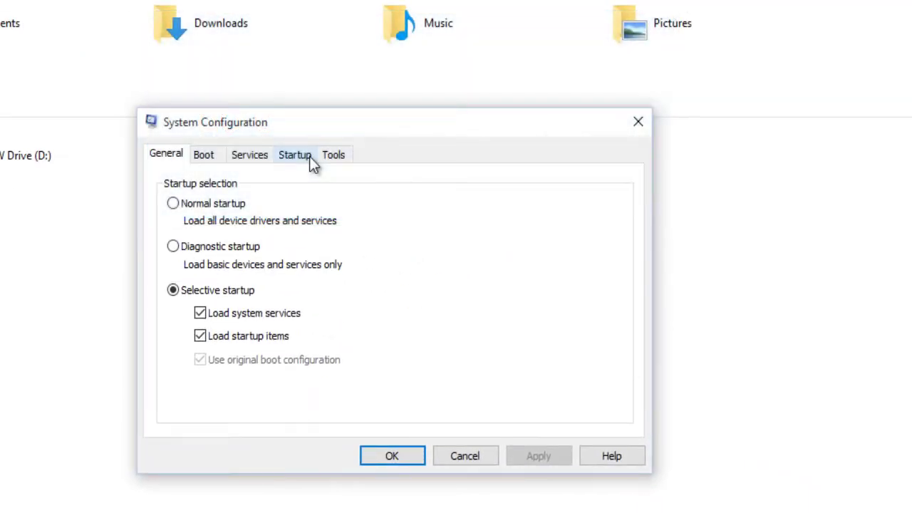
click(311, 160)
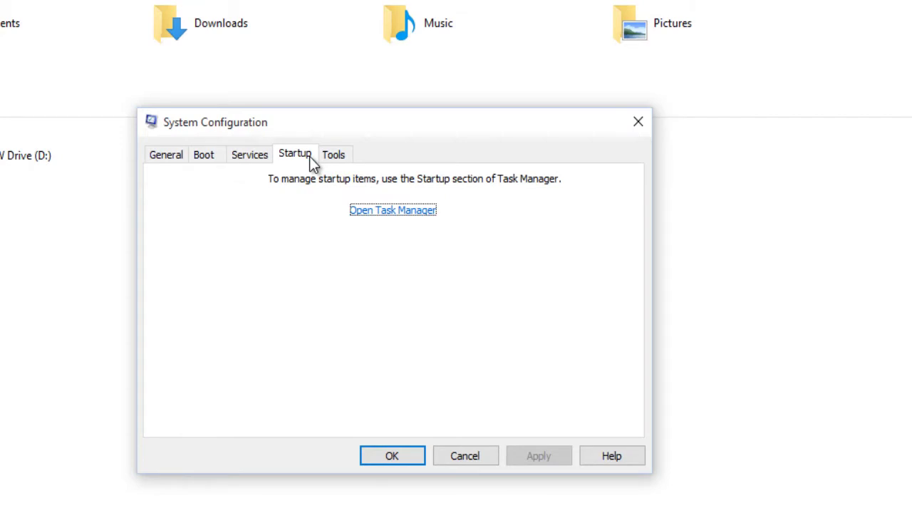
click(410, 211)
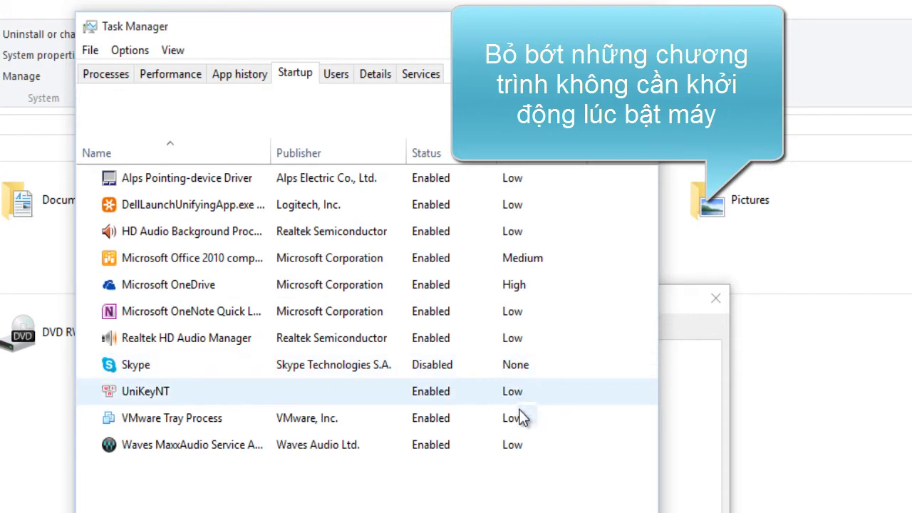
Sort the startup programs by startup impact and disable Microsoft OneNote Quick Launcher.
click(520, 284)
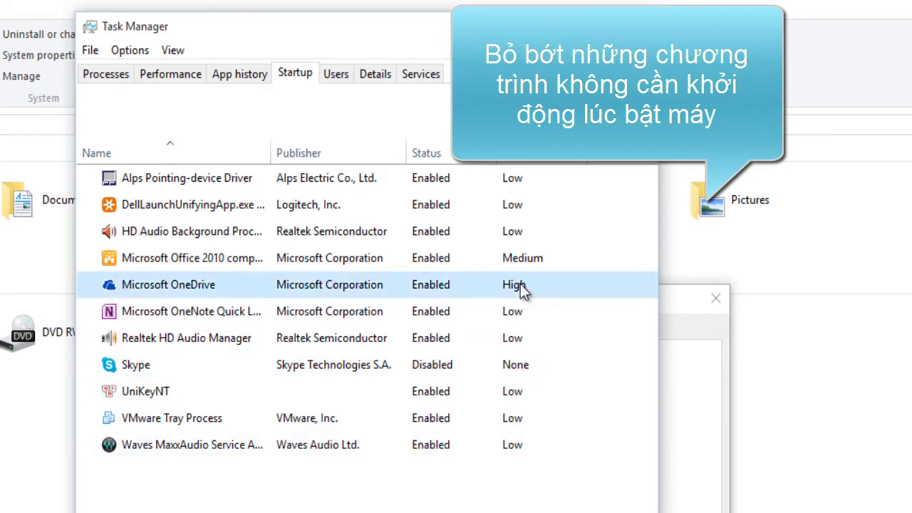
click(552, 160)
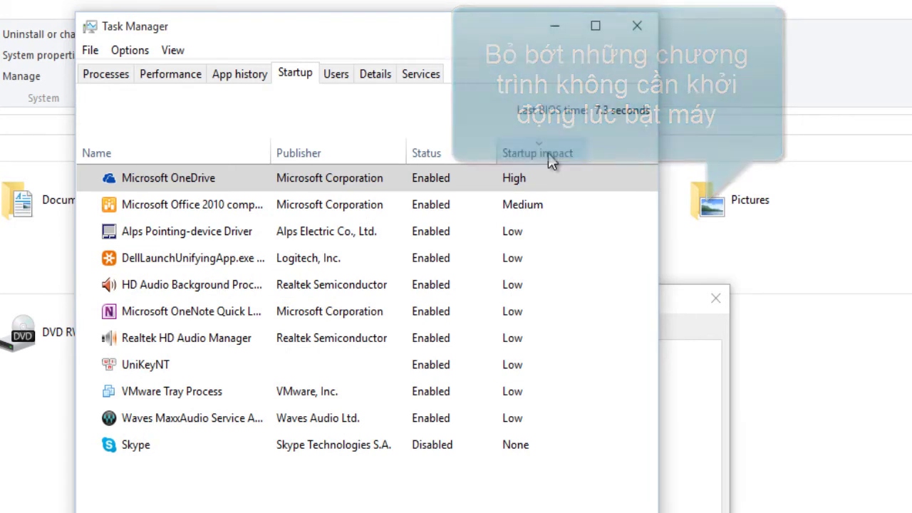
click(202, 314)
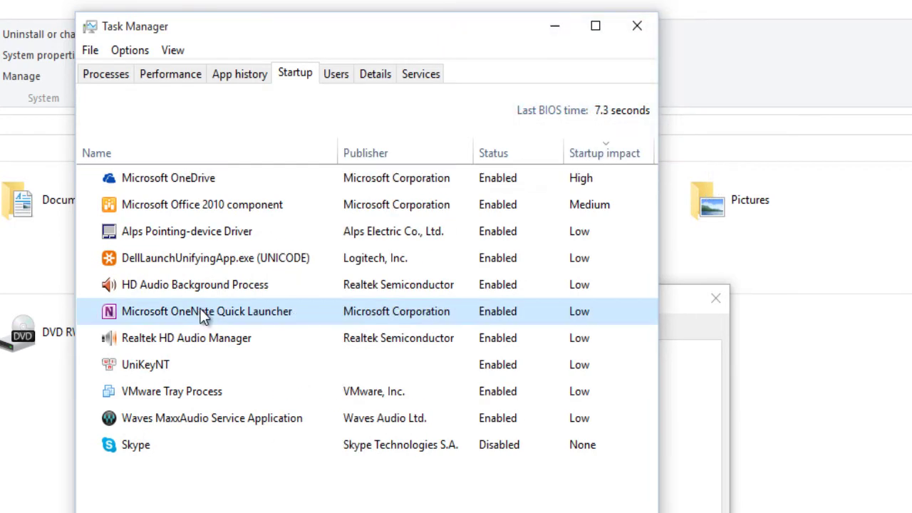
right_click(269, 314)
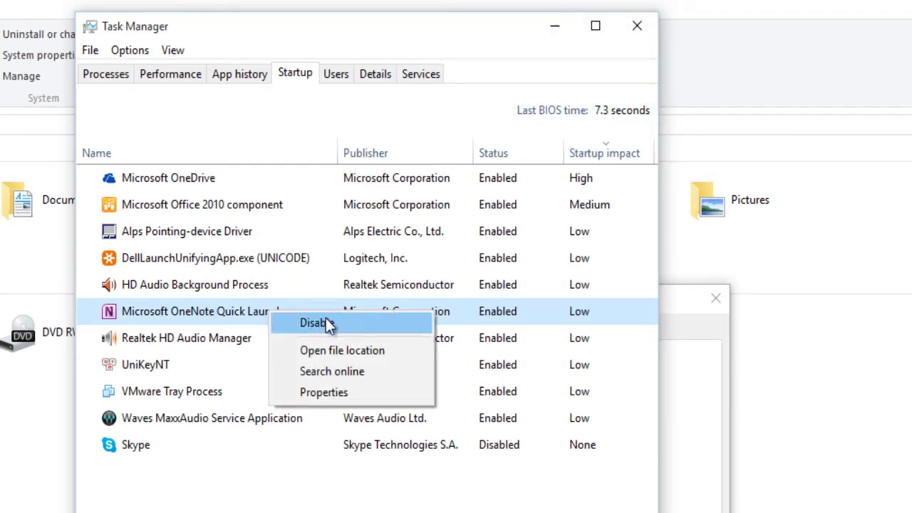
click(374, 322)
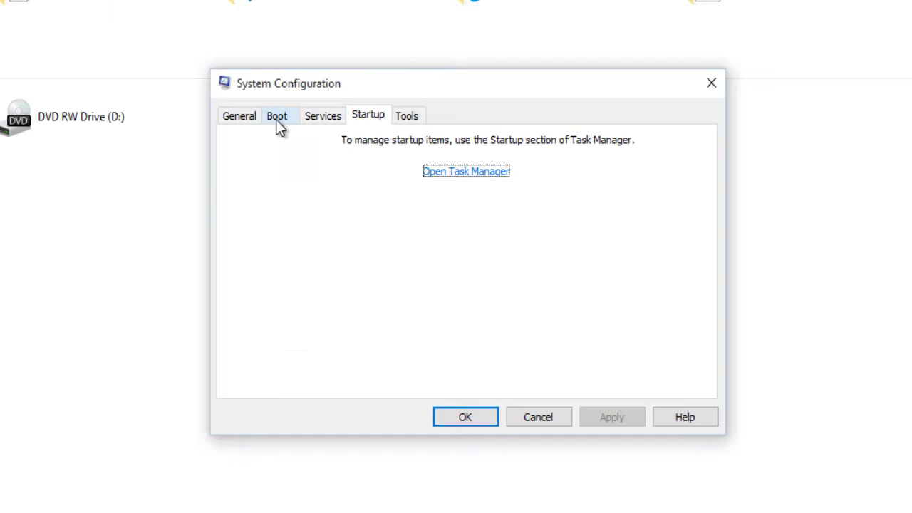
Set the number of boot processors to 4 in the advanced boot options, then accept the System Configuration changes and dismiss the restart prompt.
click(276, 121)
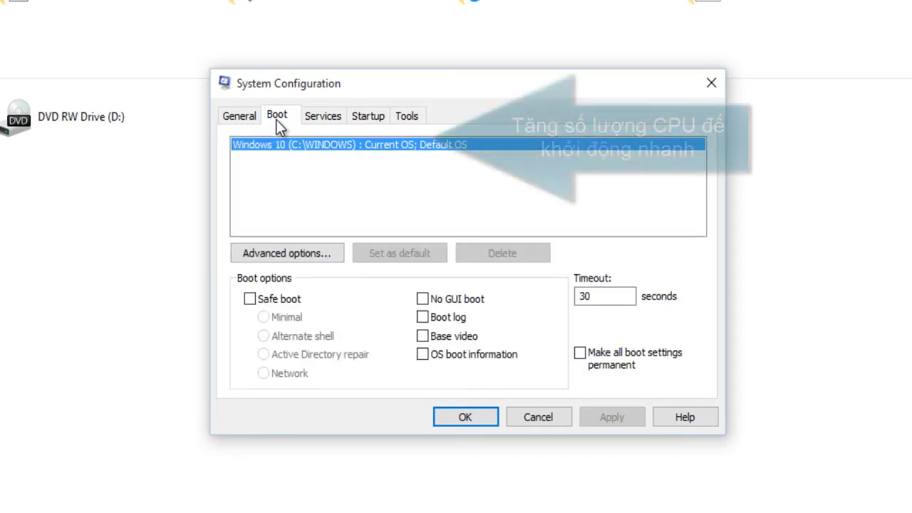
click(319, 258)
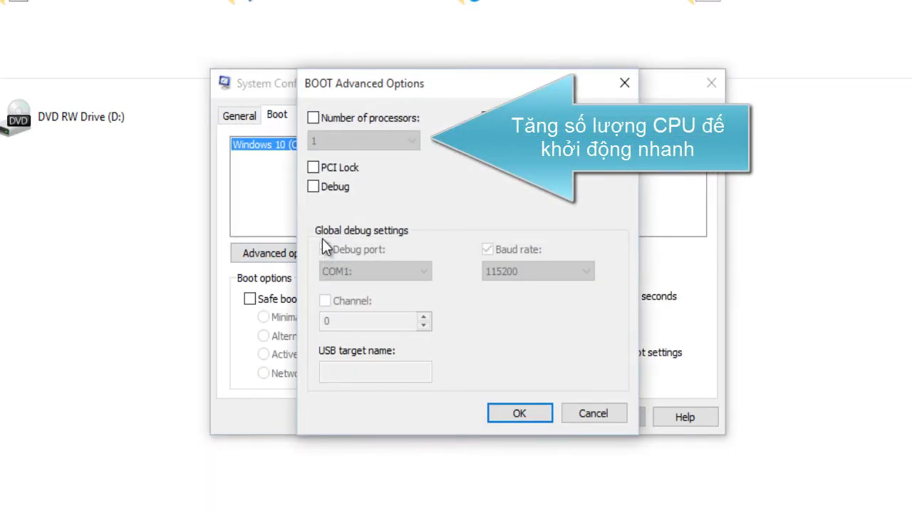
click(328, 120)
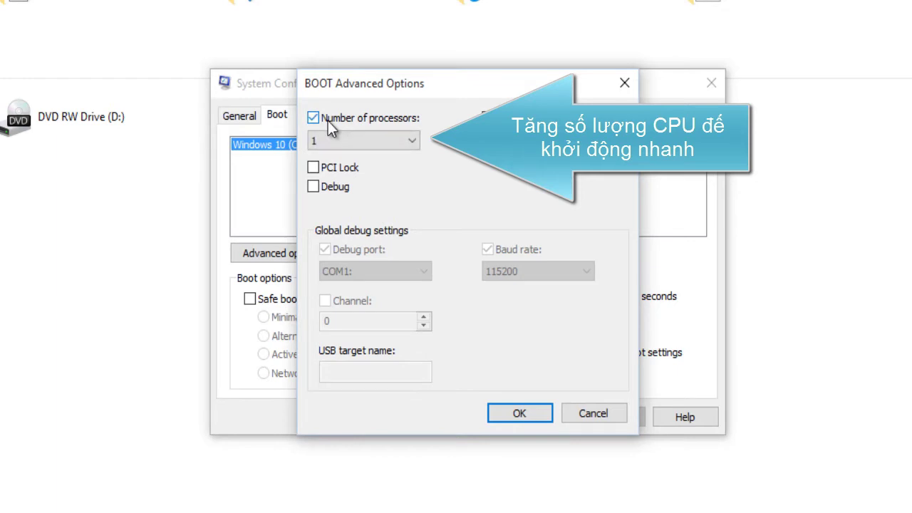
click(402, 141)
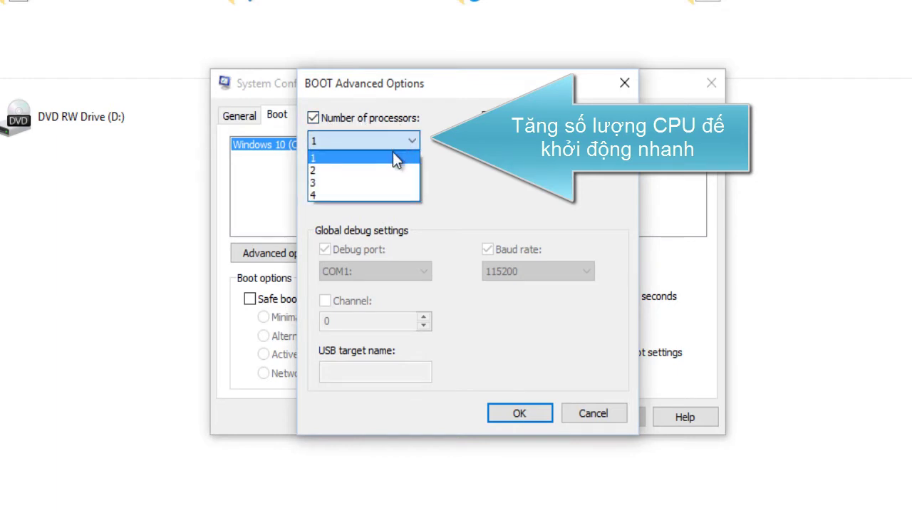
click(342, 194)
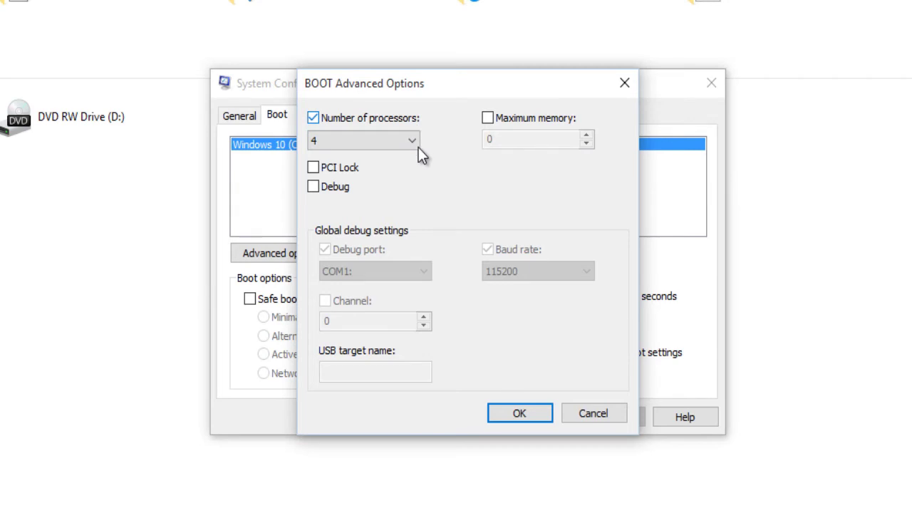
click(533, 414)
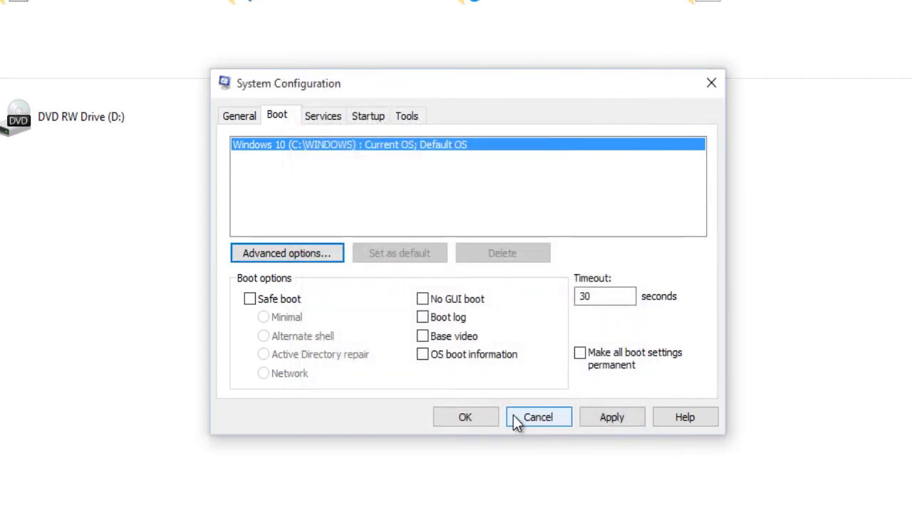
click(482, 416)
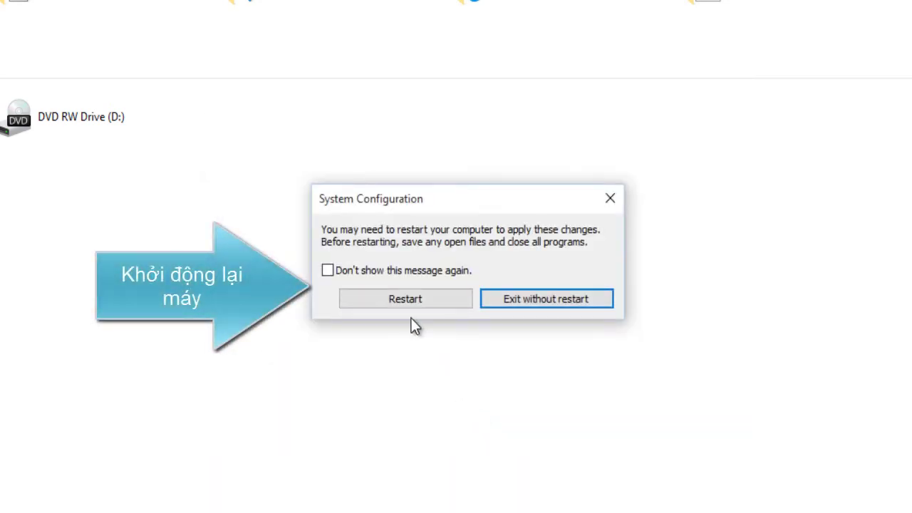
click(381, 273)
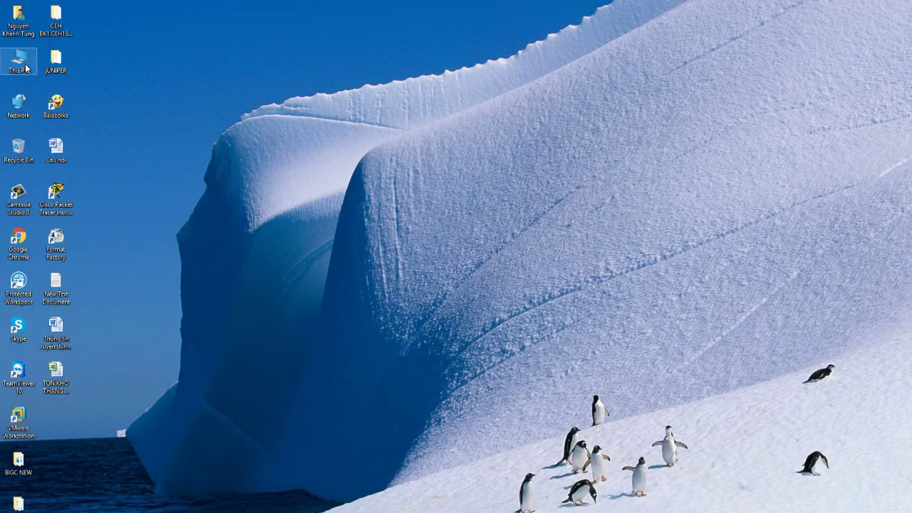
Open the performance visual effects settings through This PC's properties and the advanced system settings.
right_click(23, 65)
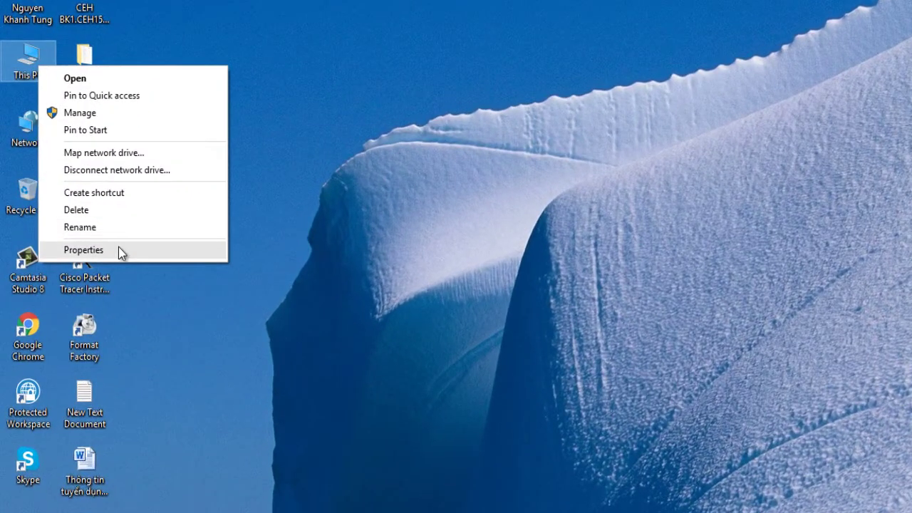
click(119, 249)
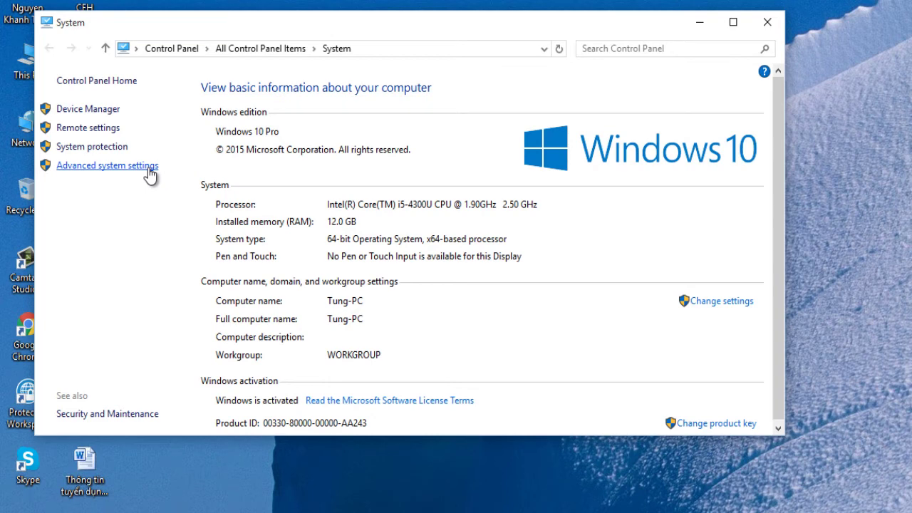
click(150, 171)
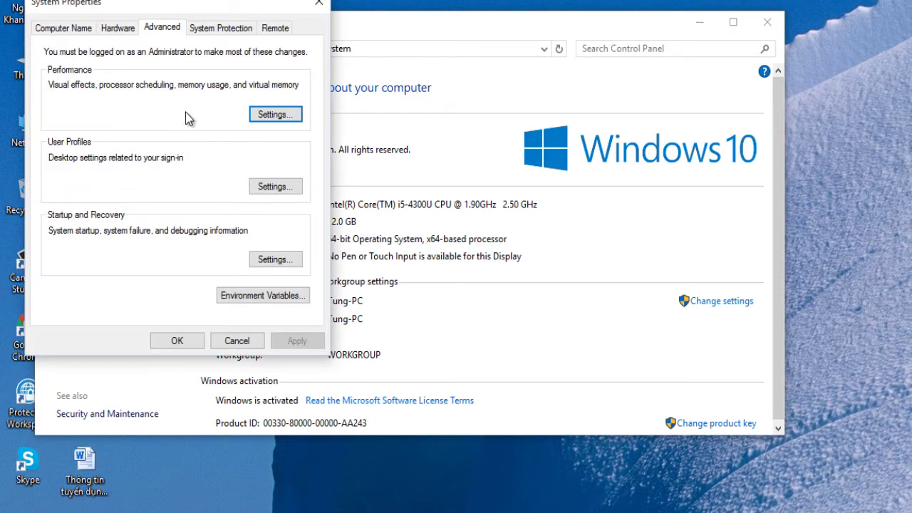
click(284, 118)
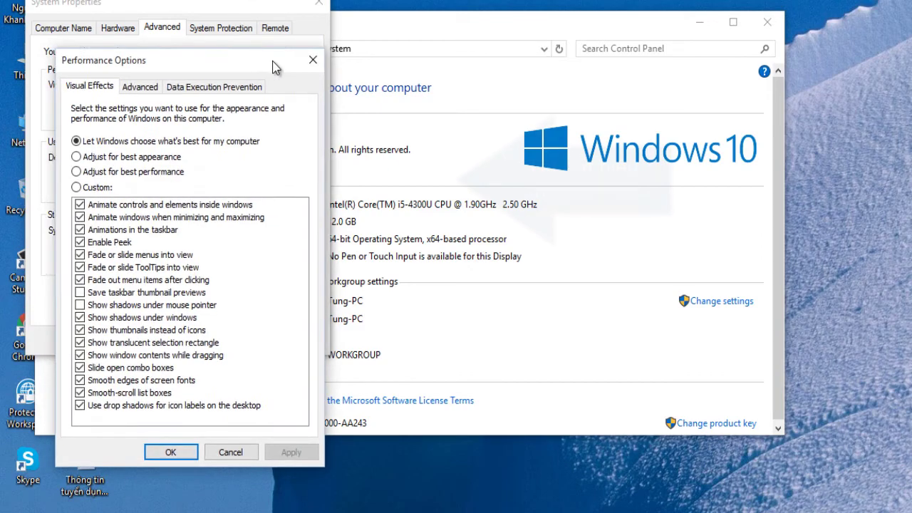
drag(275, 66, 438, 17)
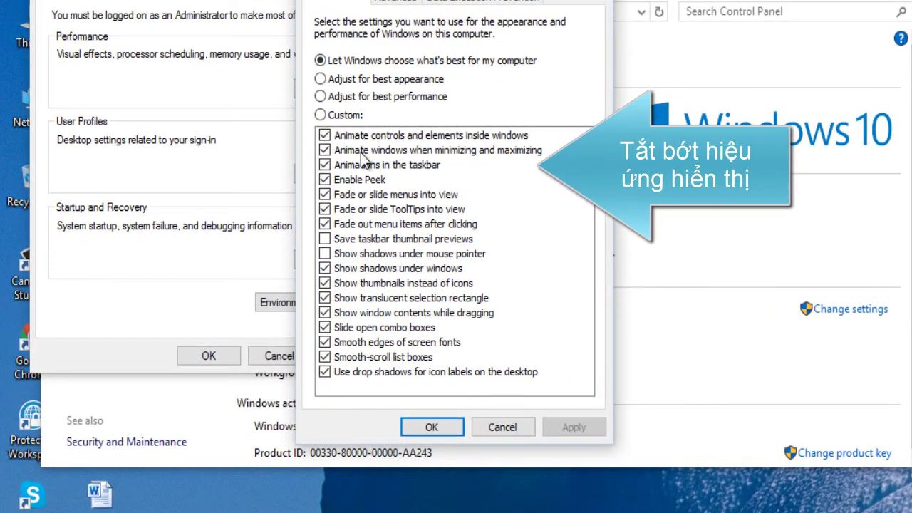
Turn off the animations for controls, for minimizing and maximizing windows, and in the taskbar, then close the system settings windows.
click(326, 152)
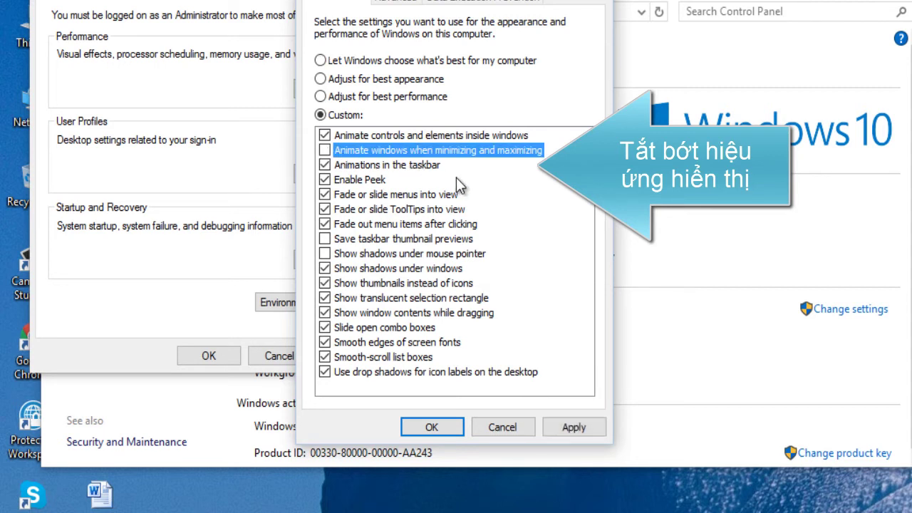
click(332, 172)
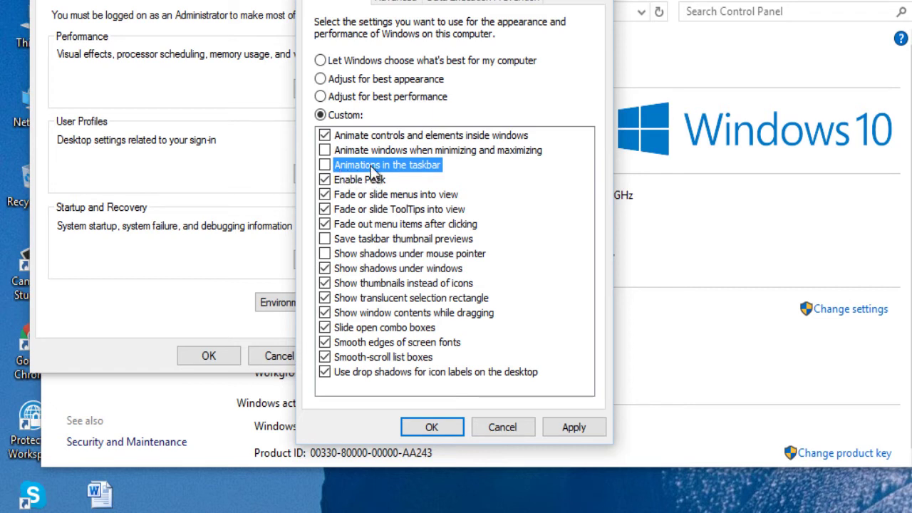
click(325, 135)
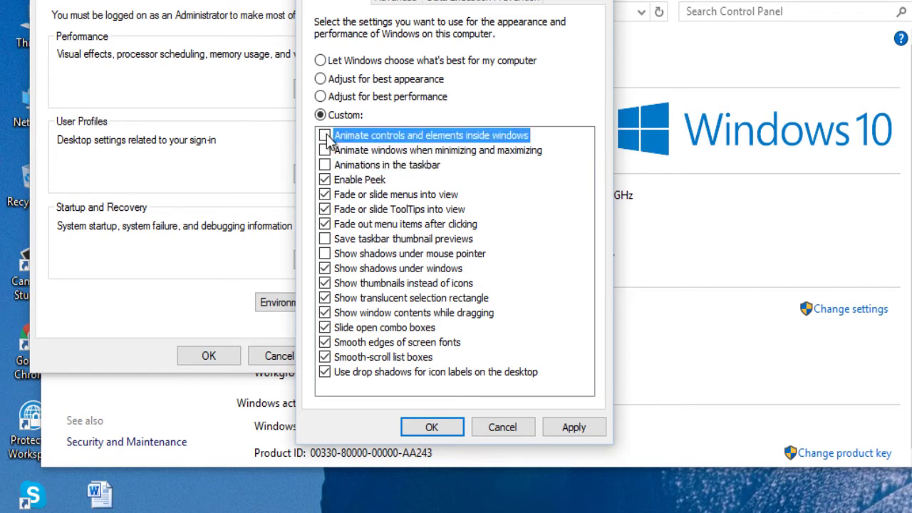
click(434, 165)
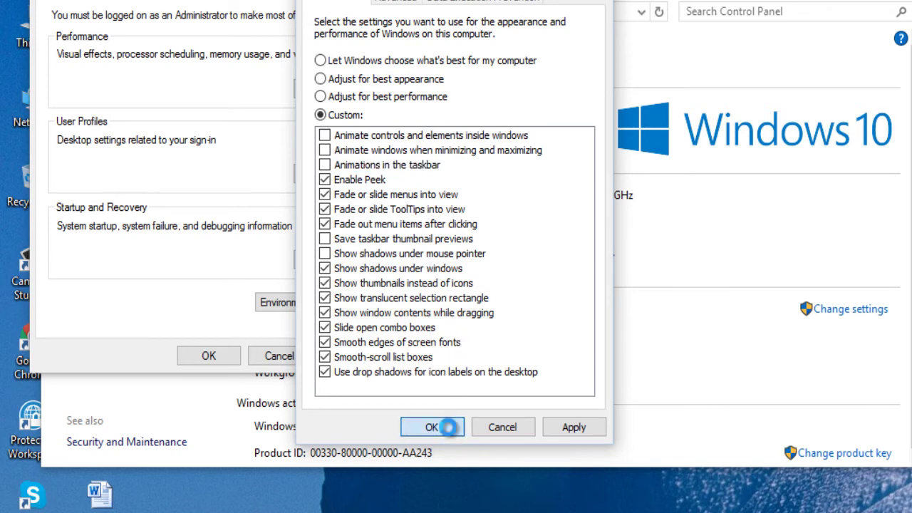
click(447, 427)
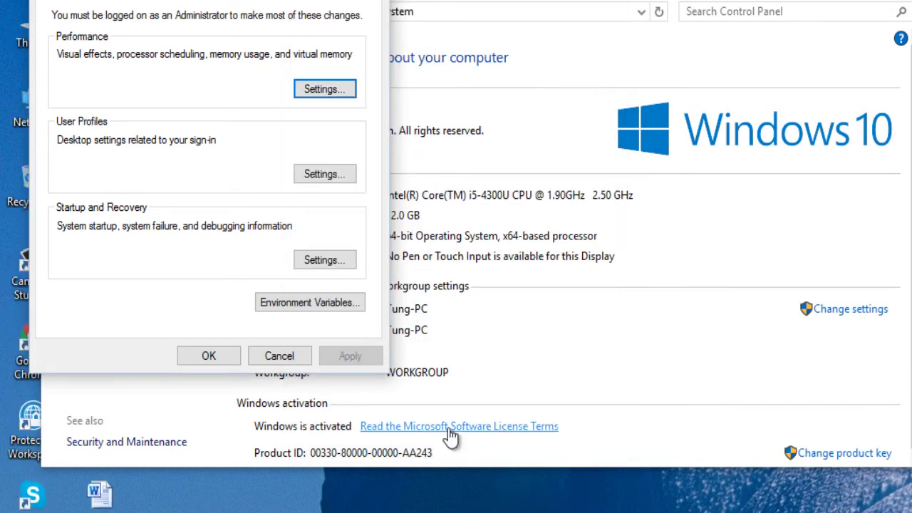
key(Escape)
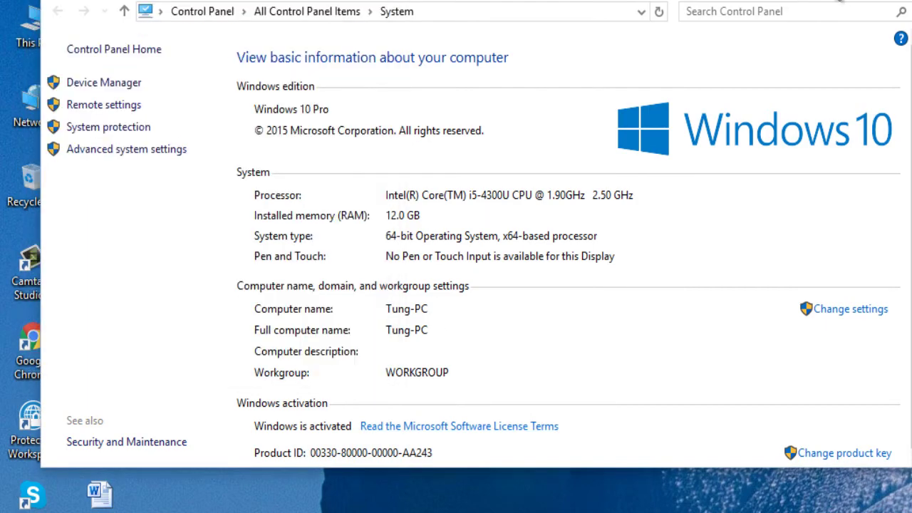
click(840, 4)
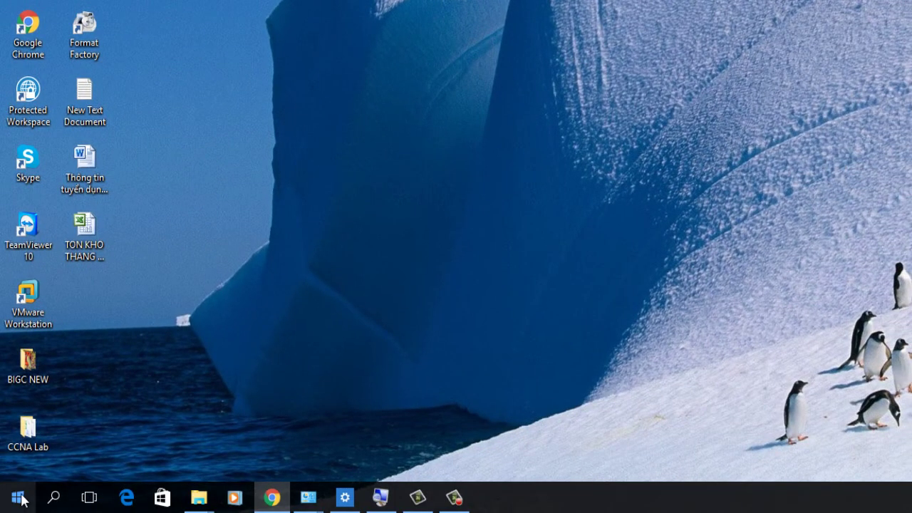
Open and close the Start menu twice to check how it displays with reduced visual effects.
click(19, 498)
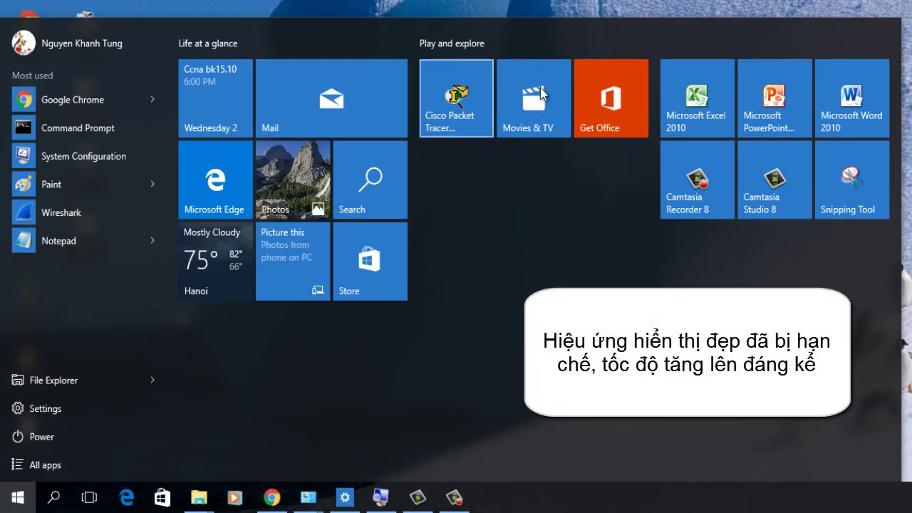
key(Escape)
click(18, 497)
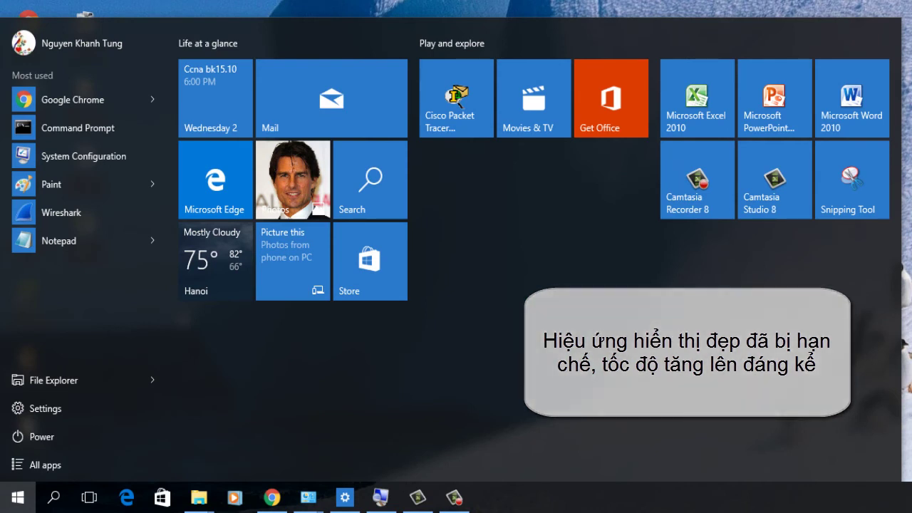
key(Escape)
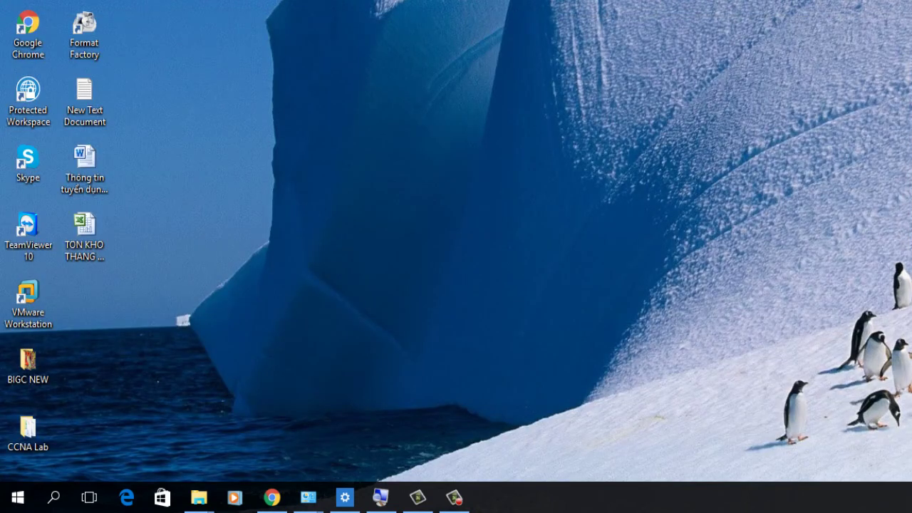